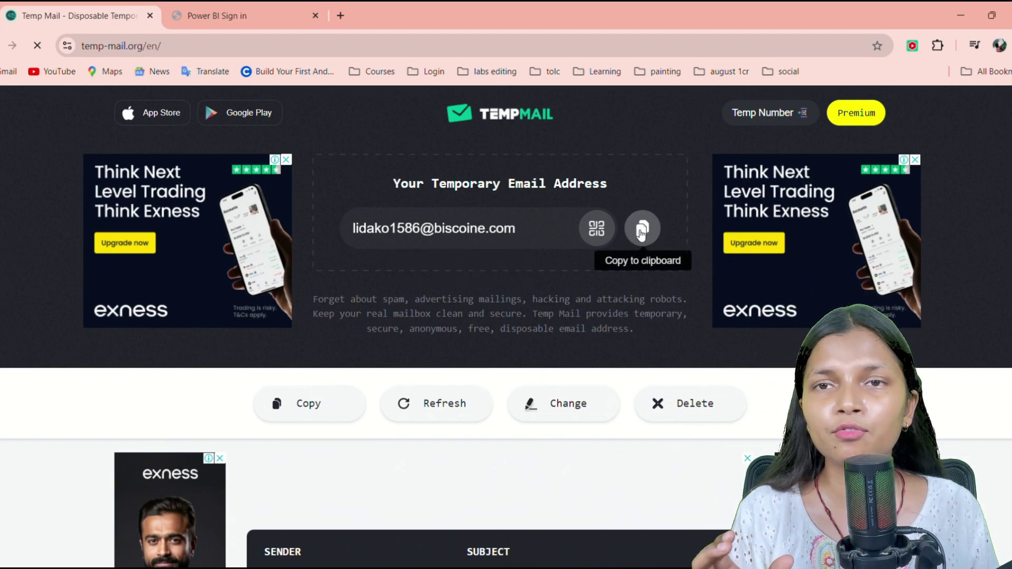
Copy the temporary email address and return to the Power BI sign-in page
click(640, 230)
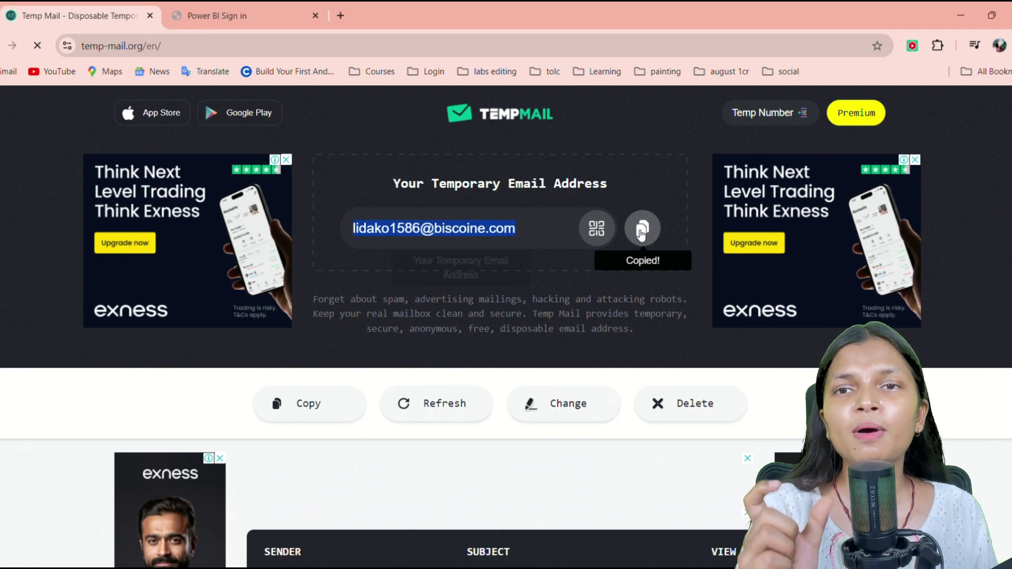
click(197, 5)
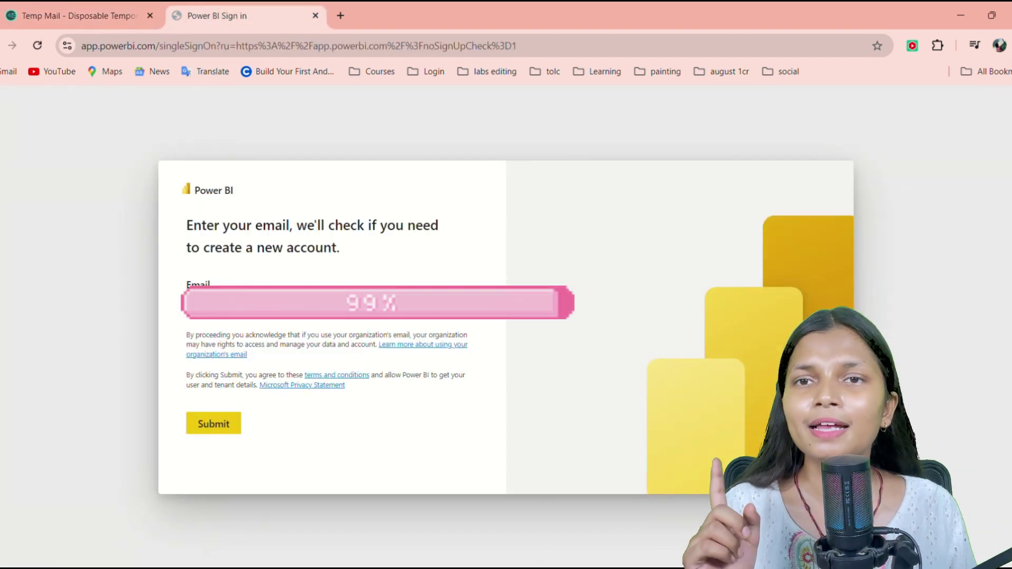
Paste the temporary address into the Email field and submit it to check for an account
click(270, 303)
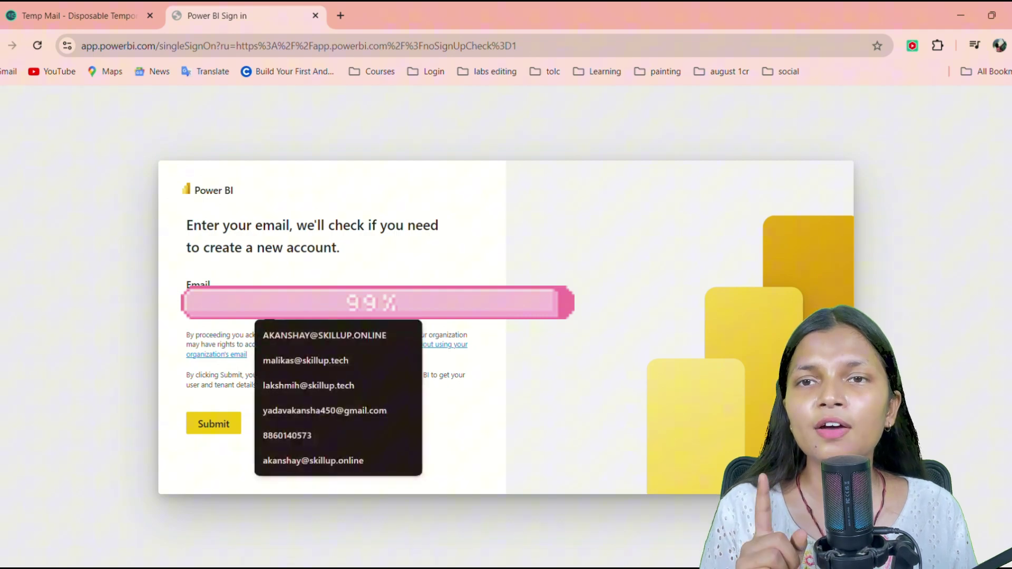
key(Escape)
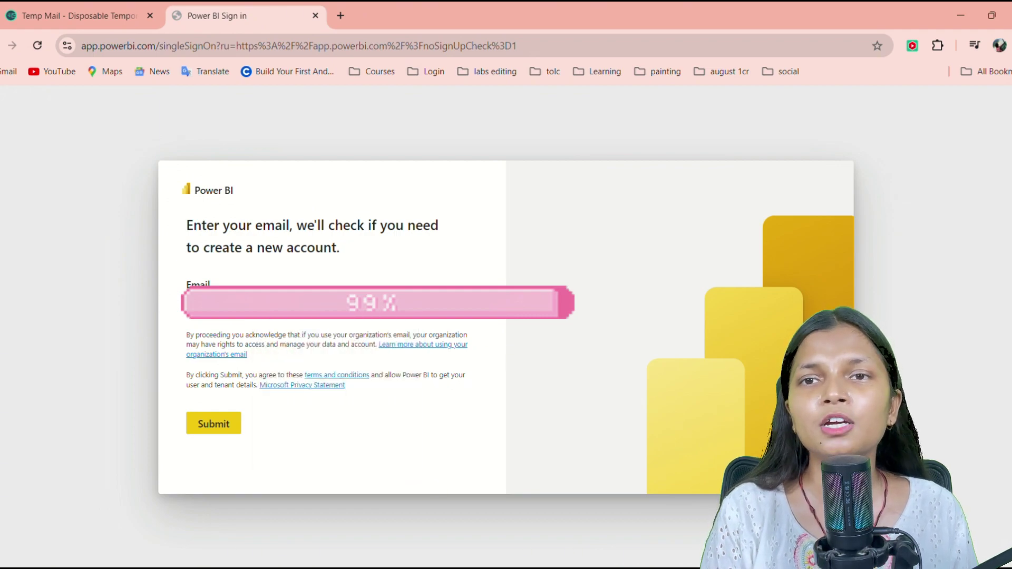
click(223, 426)
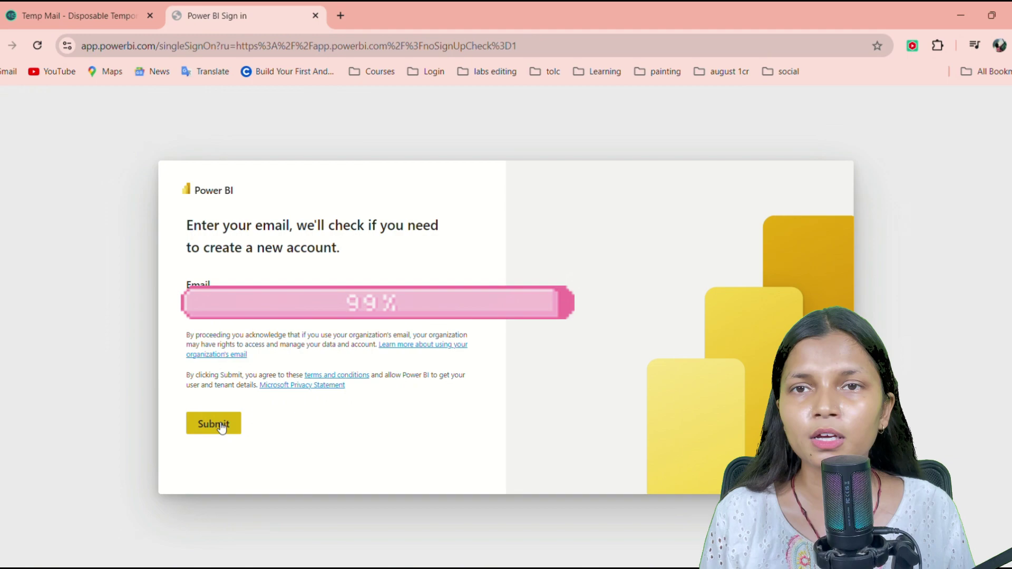
click(222, 427)
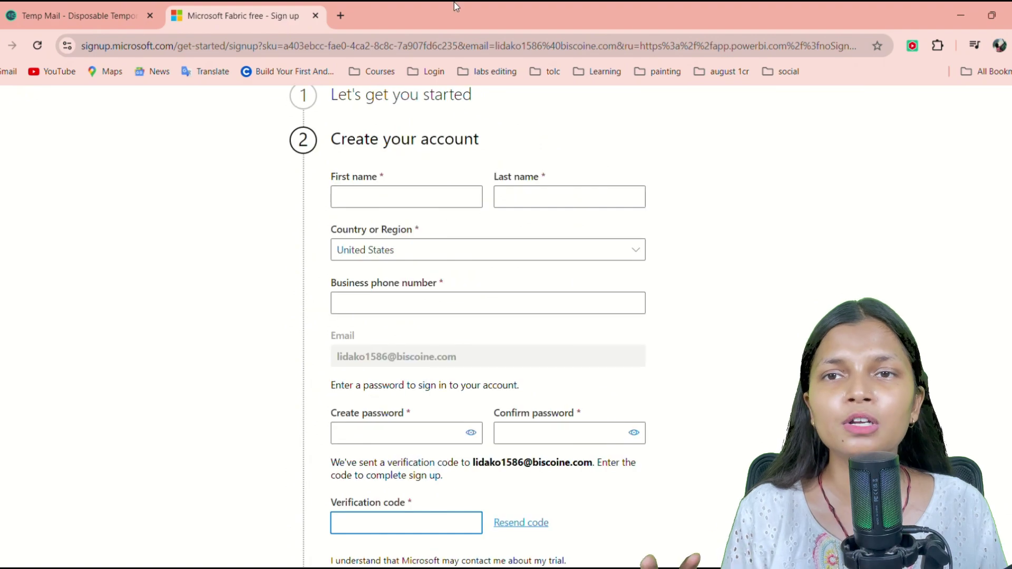
Fill in the account password and business phone number, then check the temporary inbox for the verification code
scroll(422, 284, down, 3)
click(417, 293)
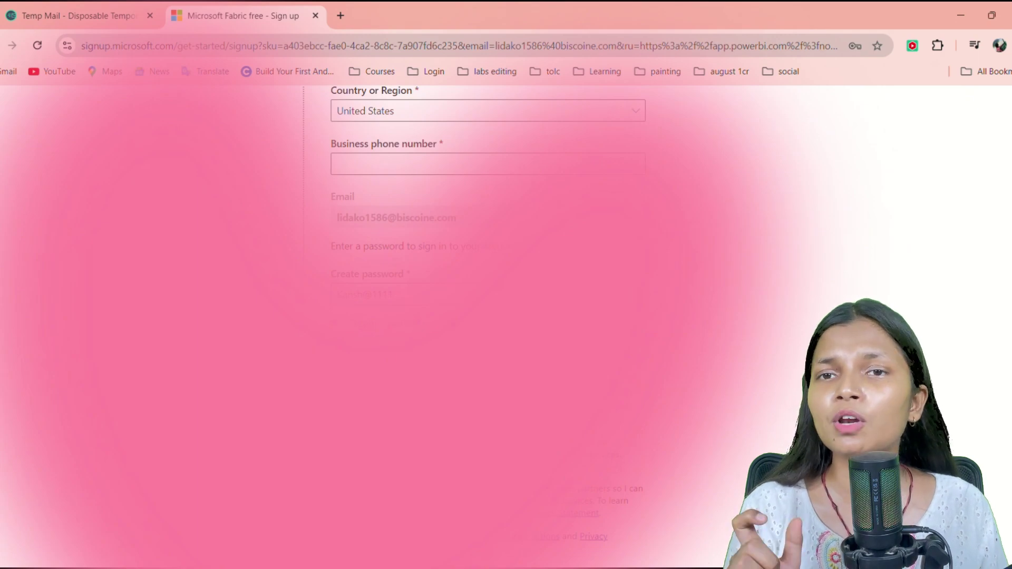
click(441, 164)
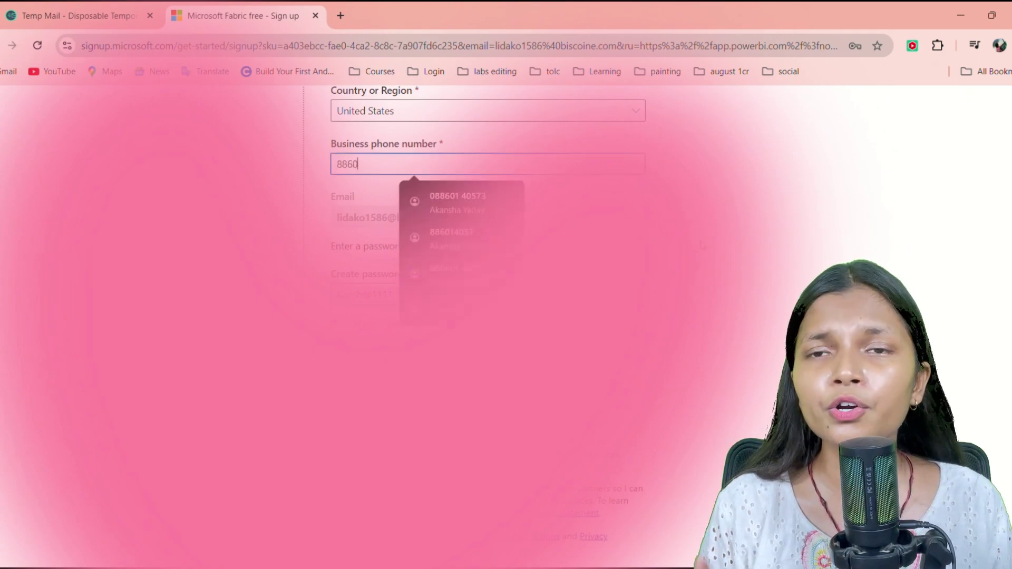
key(Down)
key(Return)
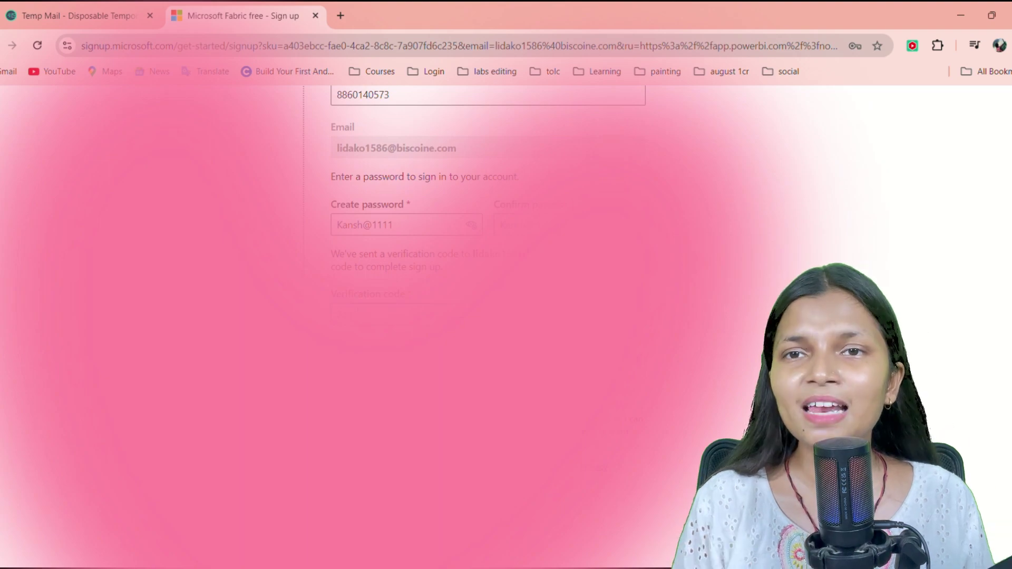
click(90, 18)
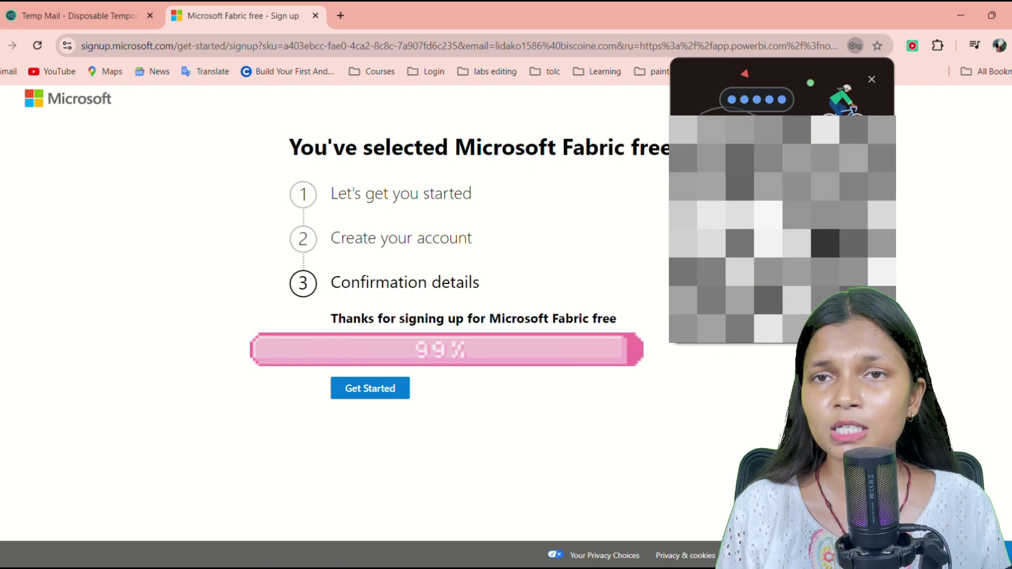
Get started with the new Fabric free account and continue past the 14-day security notice
click(406, 390)
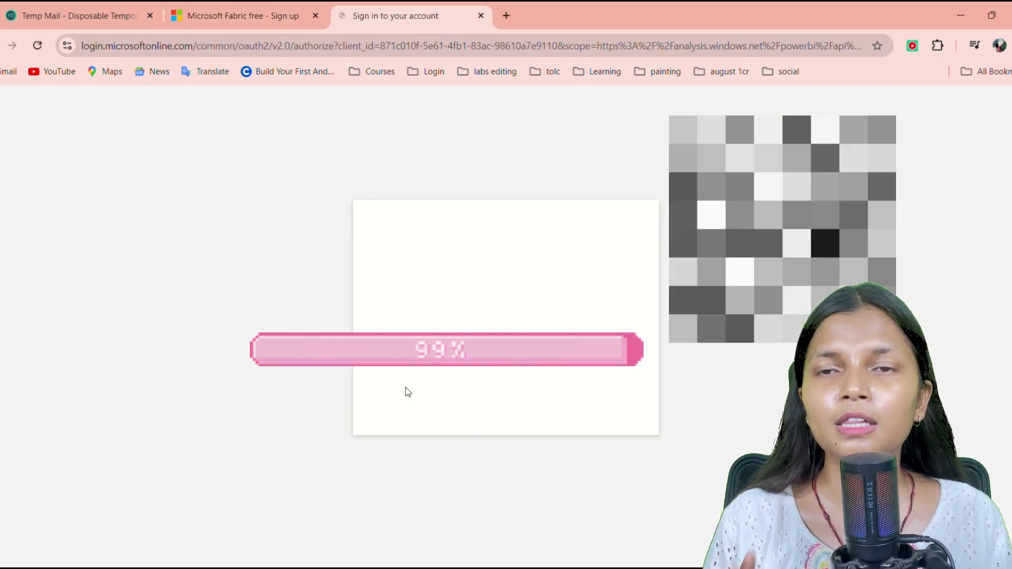
drag(387, 397, 559, 407)
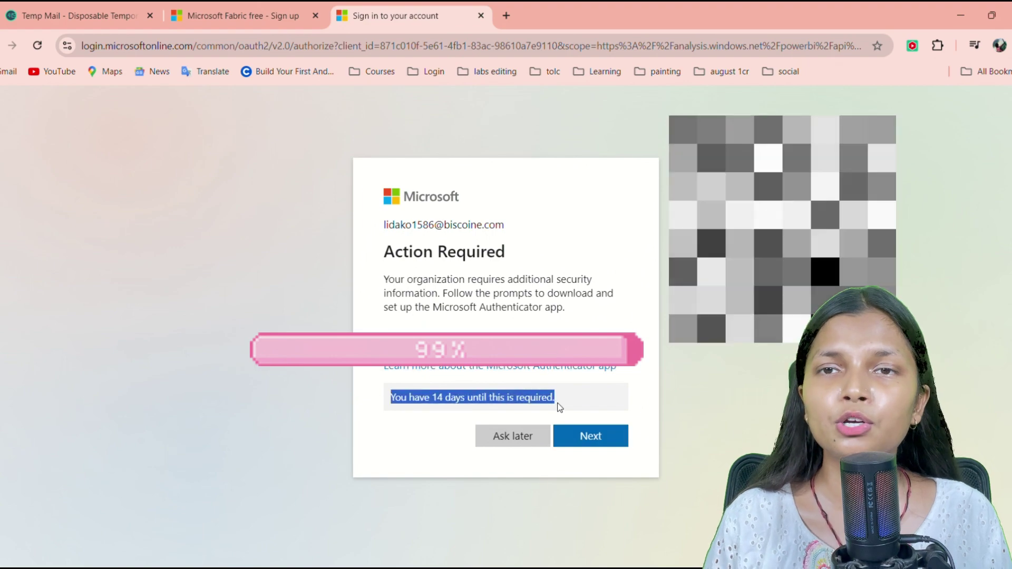
click(609, 435)
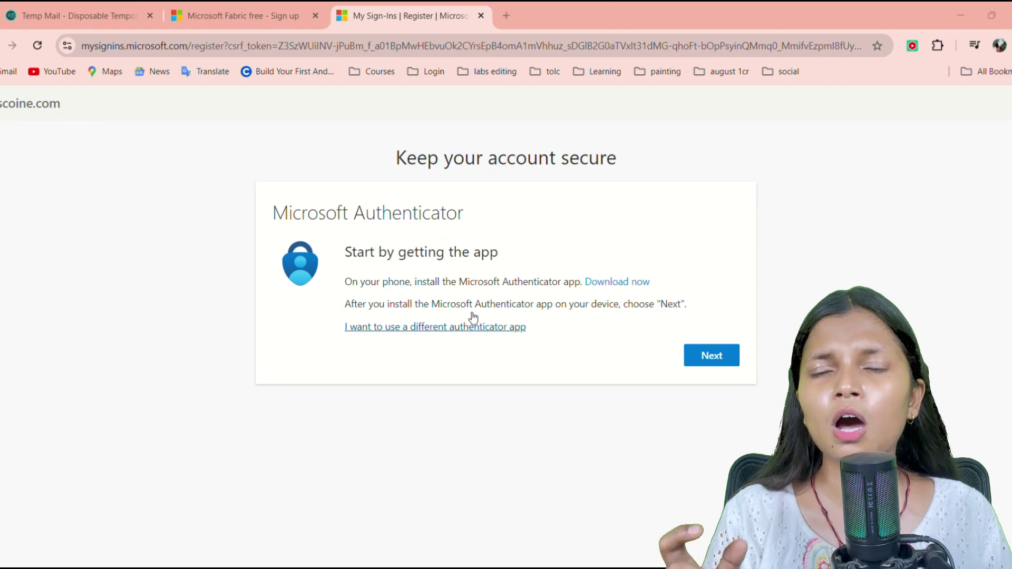
Install Microsoft Authenticator via its download QR code, then advance setup to the test notification
click(606, 282)
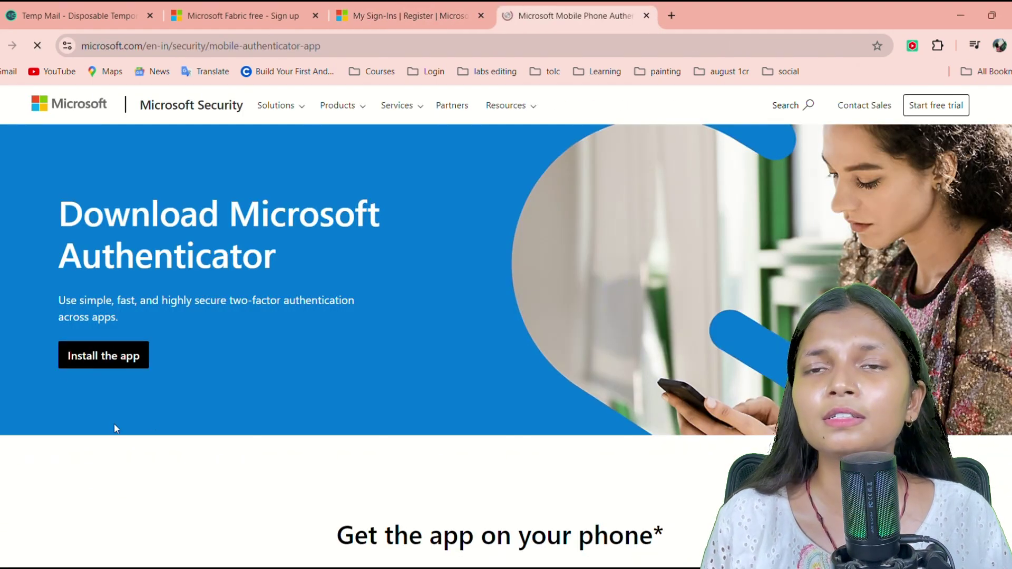
click(101, 354)
scroll(922, 248, down, 4)
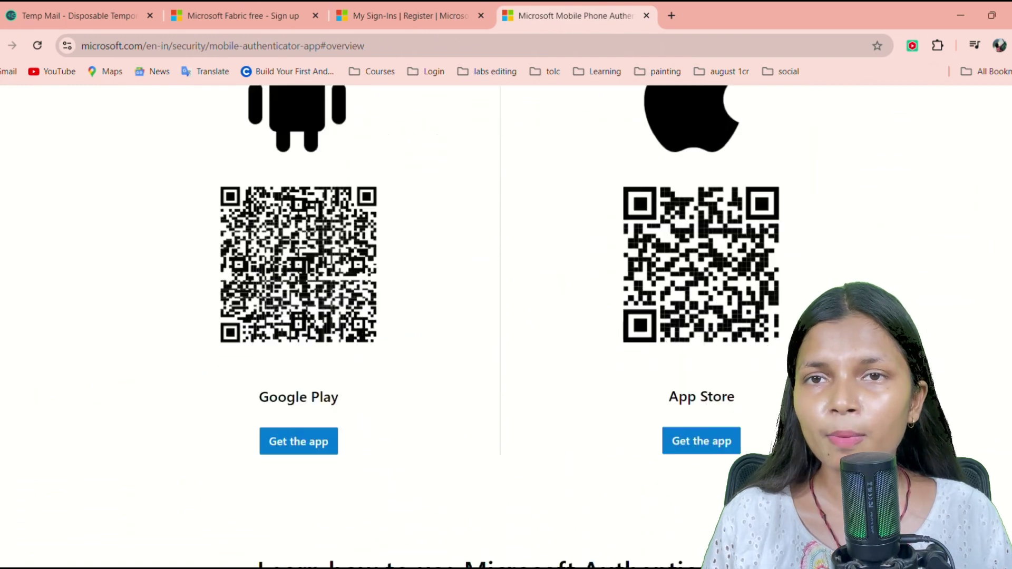
scroll(971, 335, up, 3)
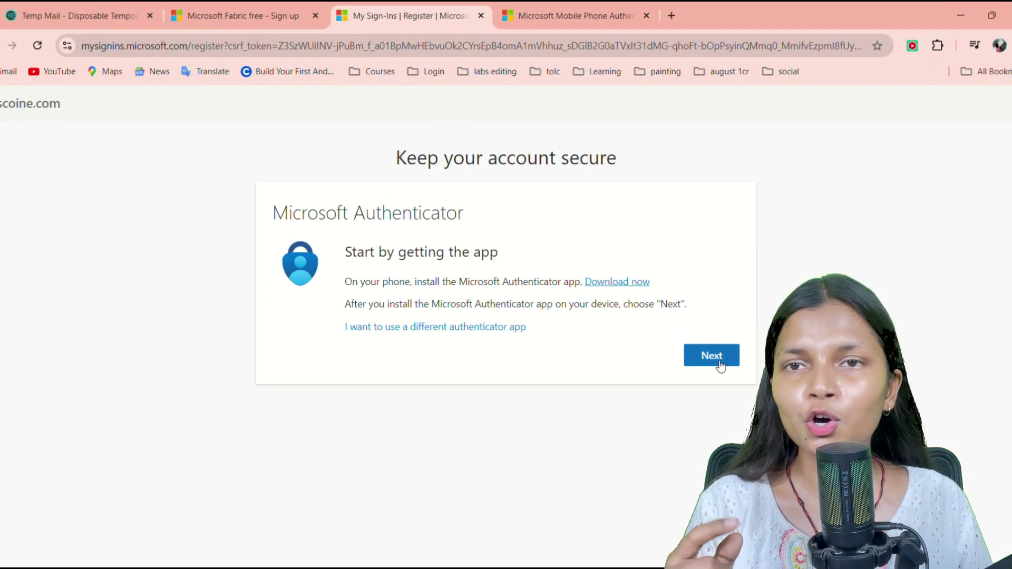
click(720, 365)
click(717, 352)
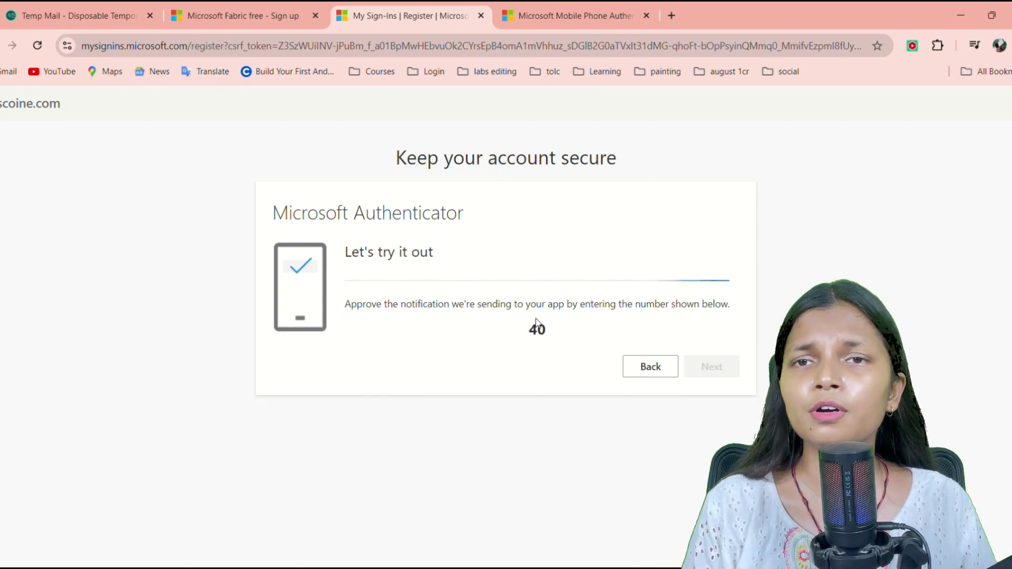
Confirm the approved test notification and finish the Authenticator security info registration
click(720, 364)
click(724, 338)
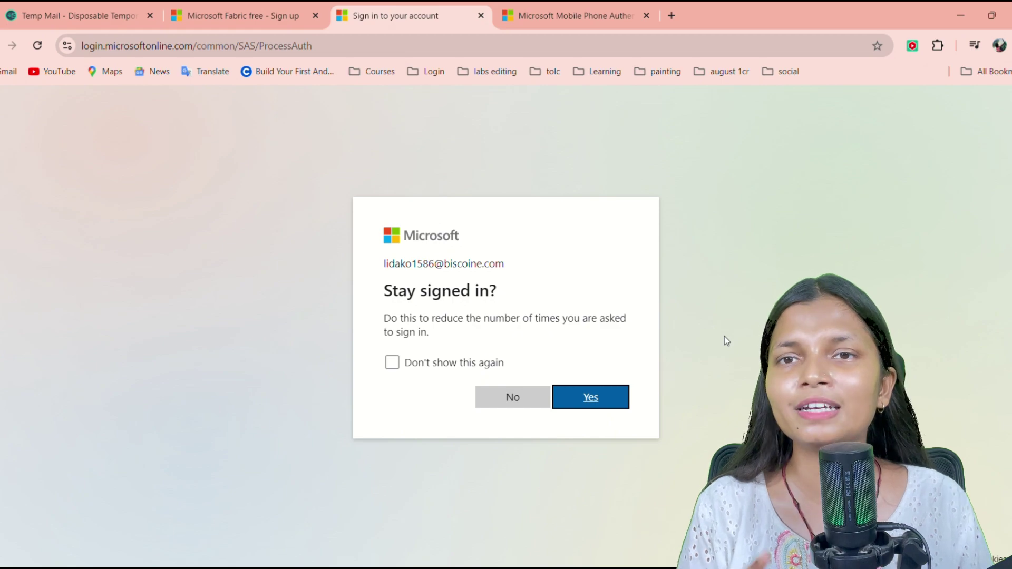
Stay signed in, then get Power BI Desktop from the Power BI download options
click(588, 398)
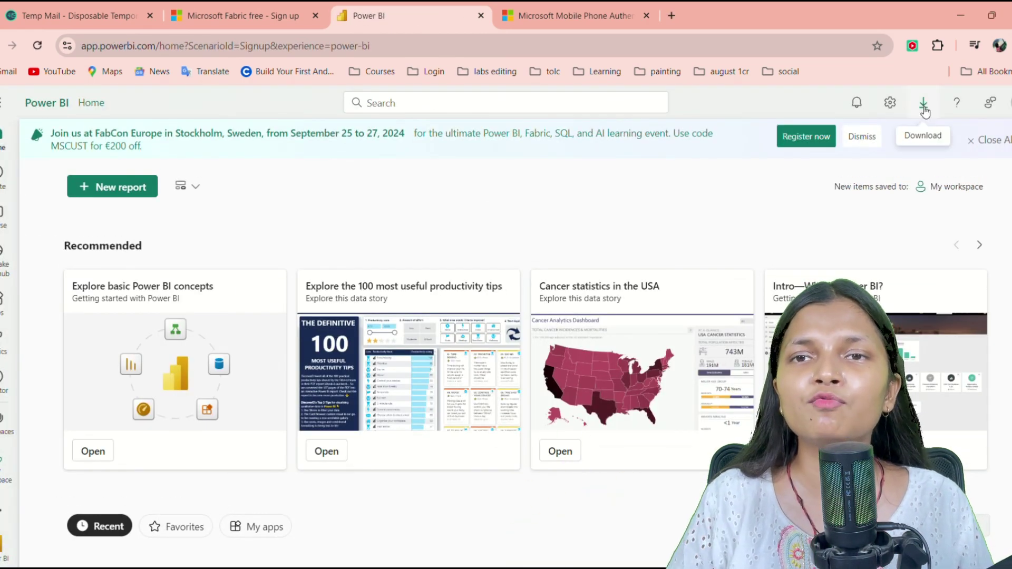
click(923, 103)
click(872, 137)
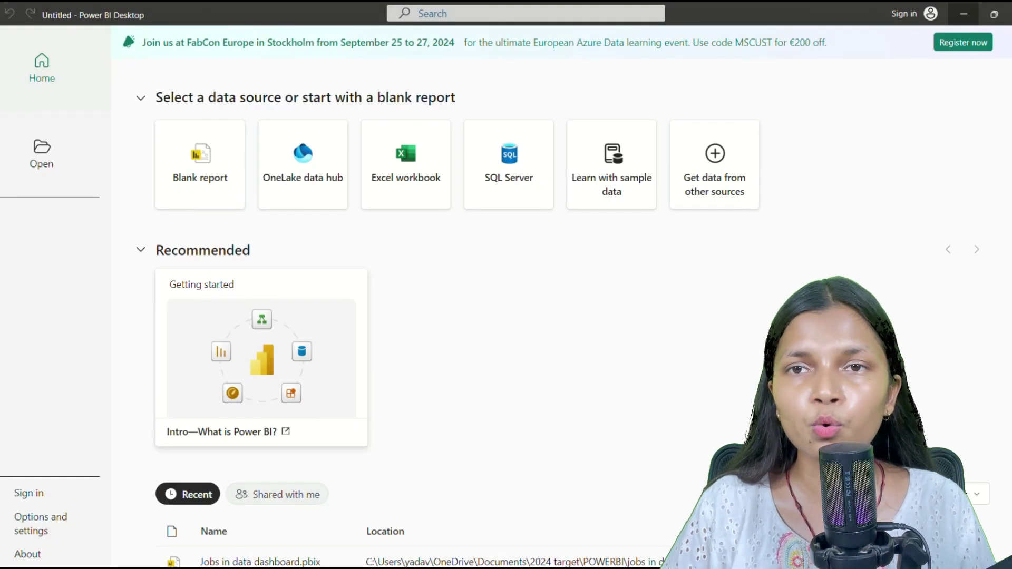
Close the extra Power BI Desktop window without saving changes
mouse_move(475, 478)
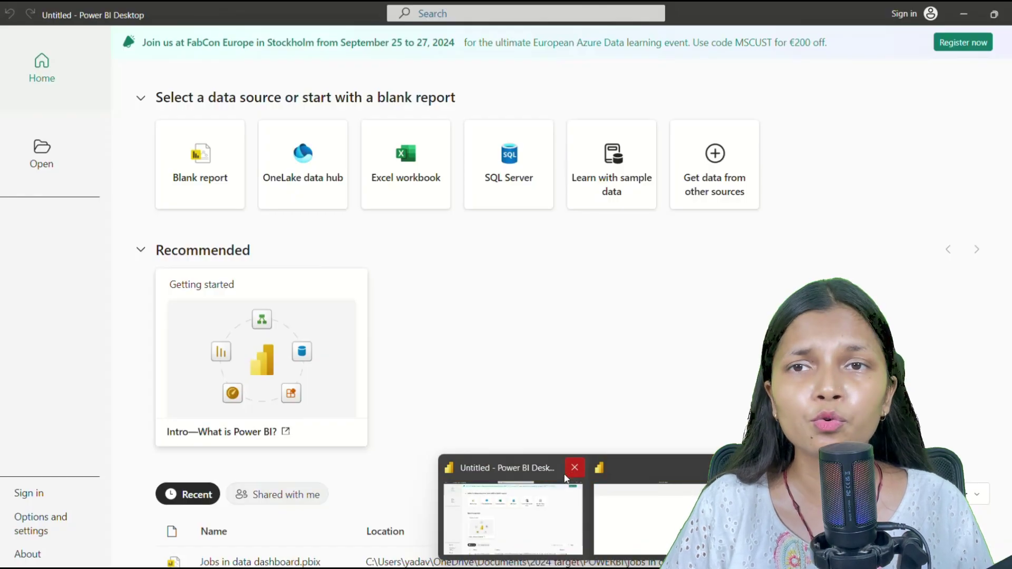
click(574, 467)
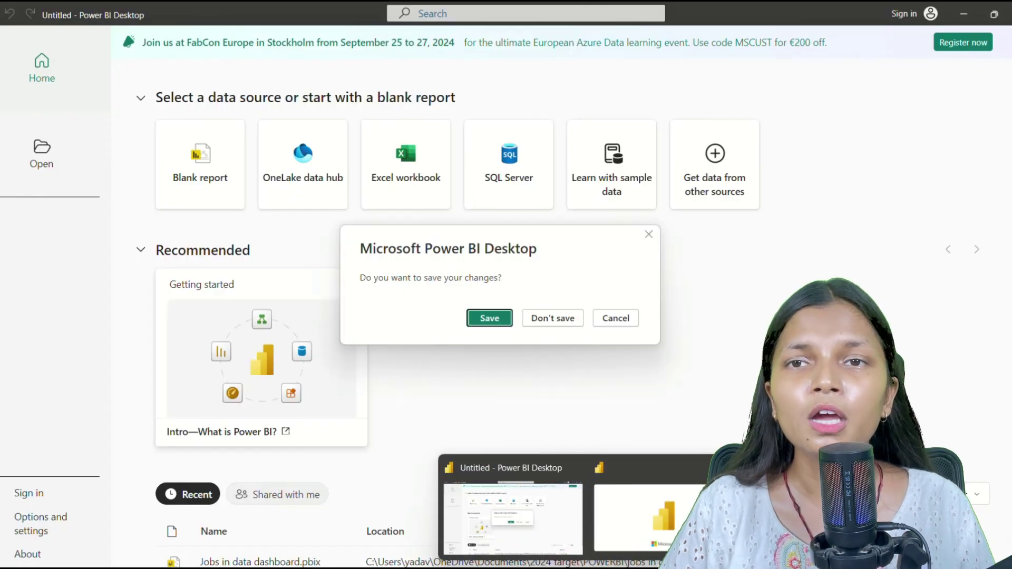
click(529, 322)
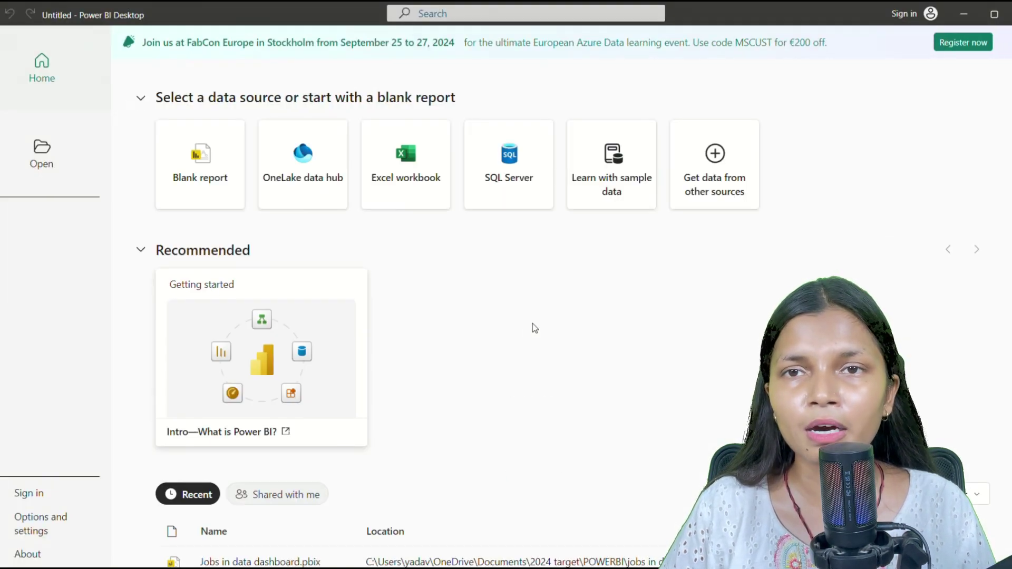
Sign in to Power BI Desktop with the new account's email and password, letting the device remember it
click(584, 175)
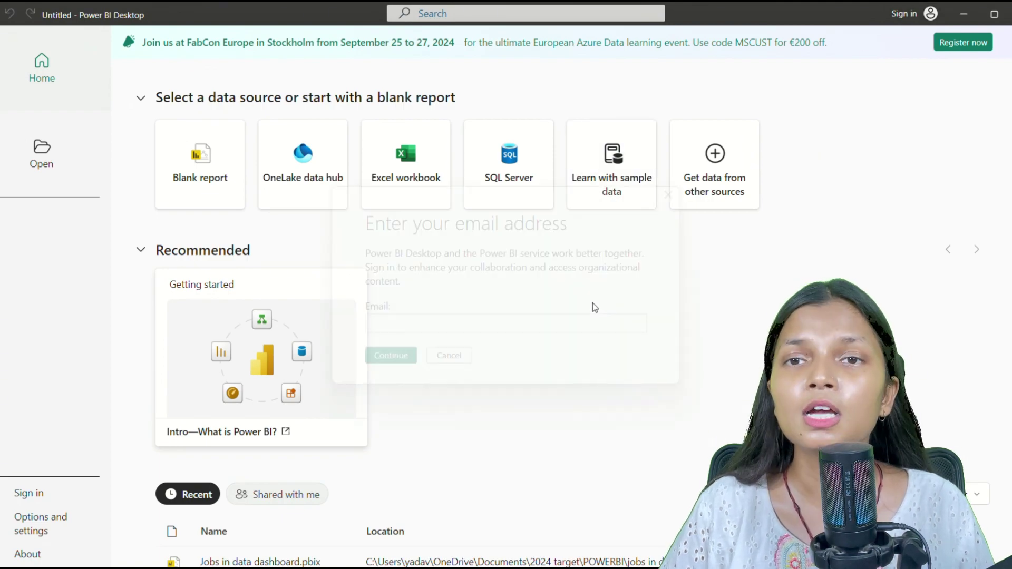
key(ctrl+v)
key(ctrl+a)
key(BackSpace)
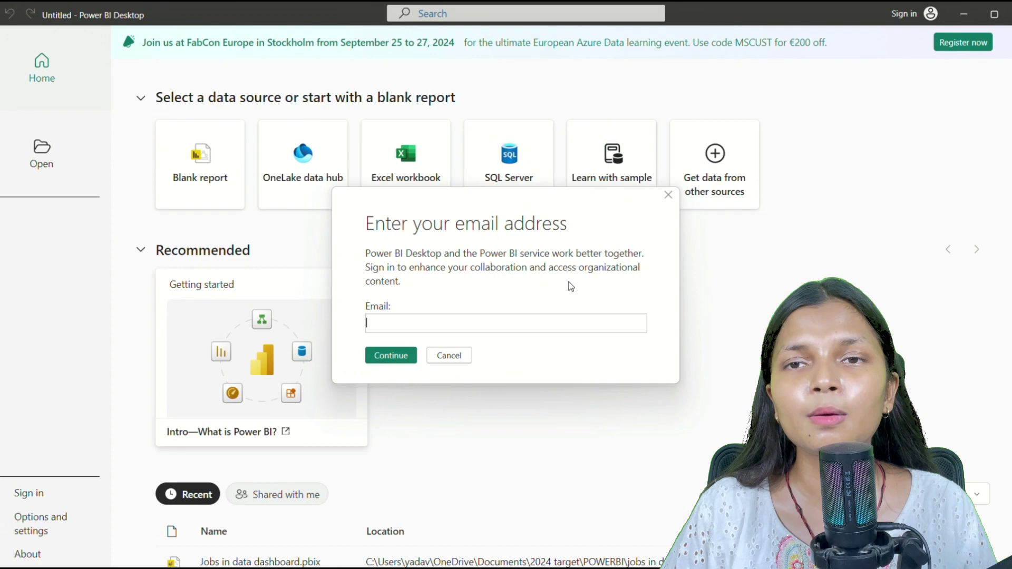
key(Return)
key(Return)
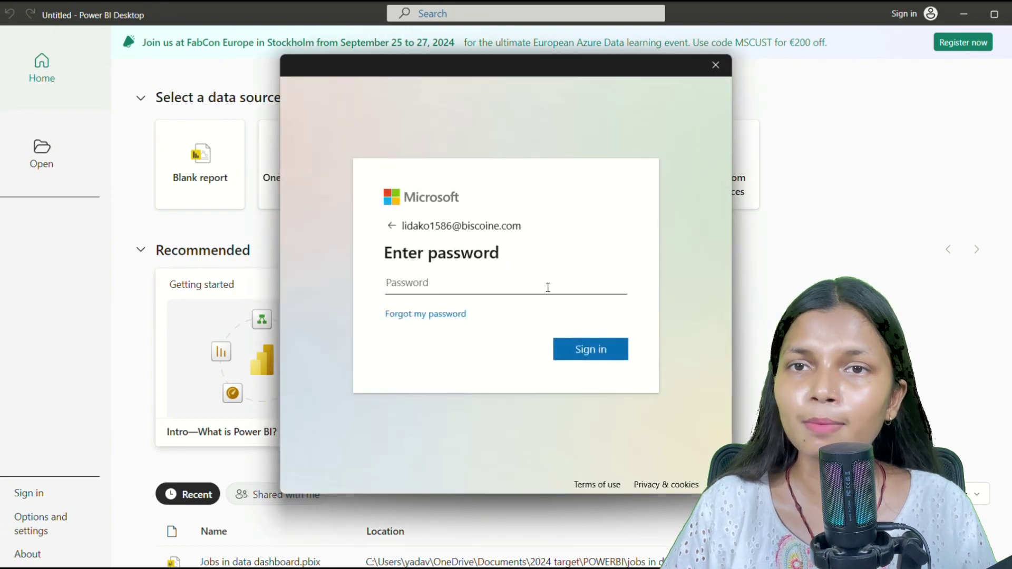
key(ctrl+v)
key(Return)
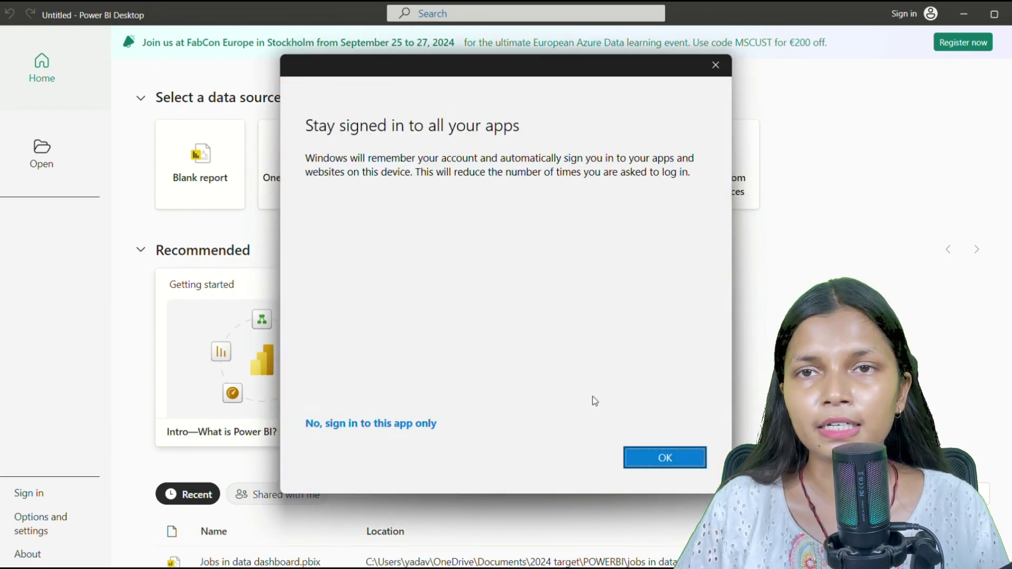
click(677, 456)
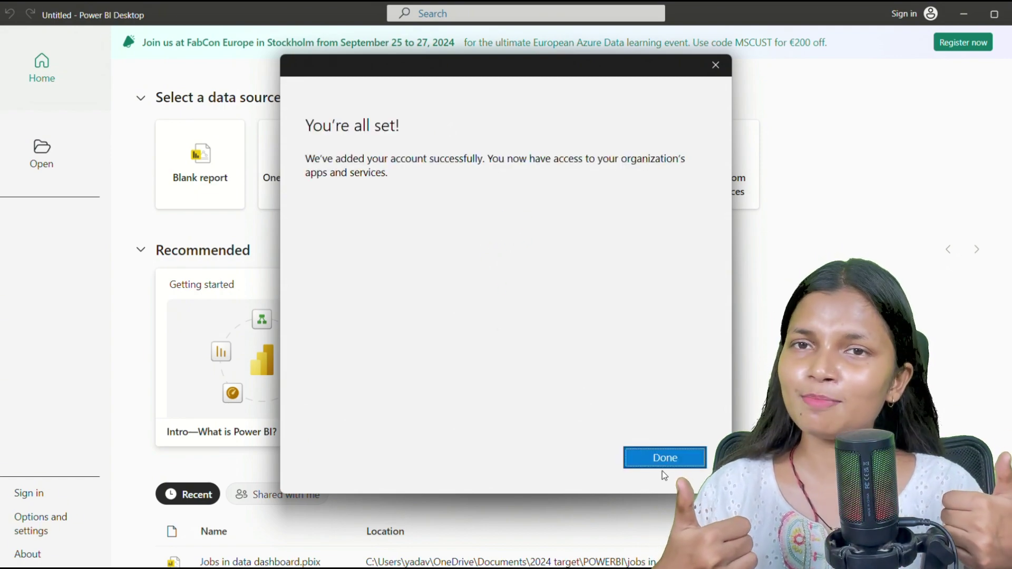
click(664, 458)
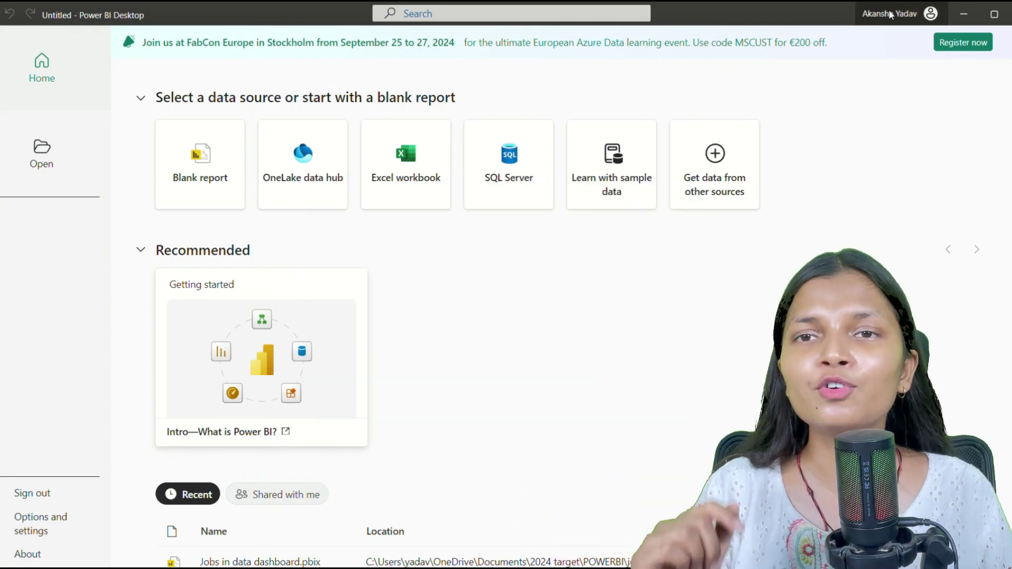